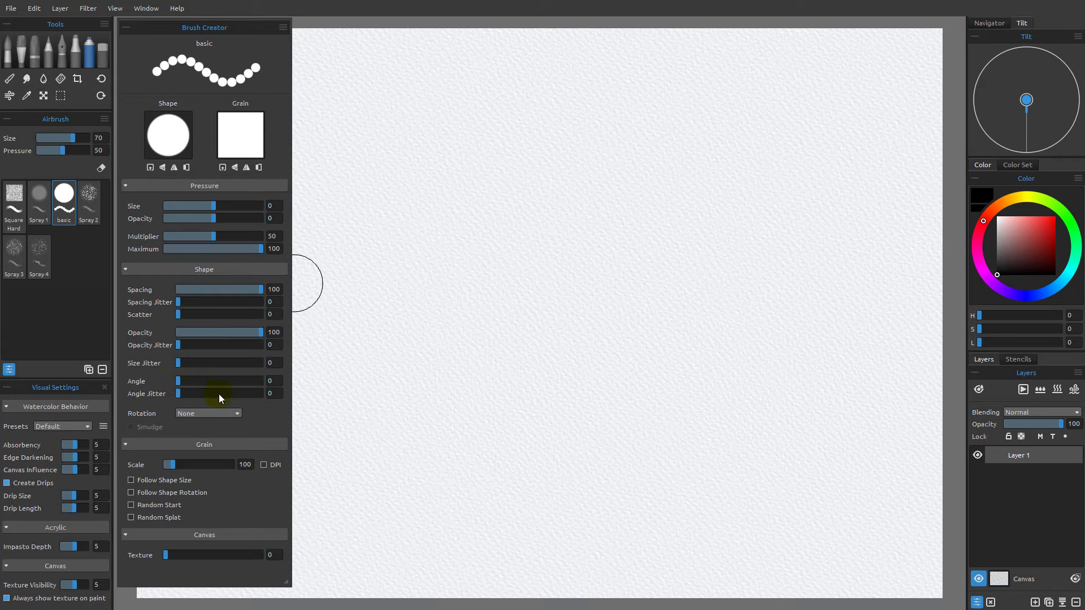
# Load flat.png as the brush shape and paint a straight row of seven flat dabs across the top
pyautogui.click(150, 167)
pyautogui.click(497, 117)
pyautogui.click(560, 304)
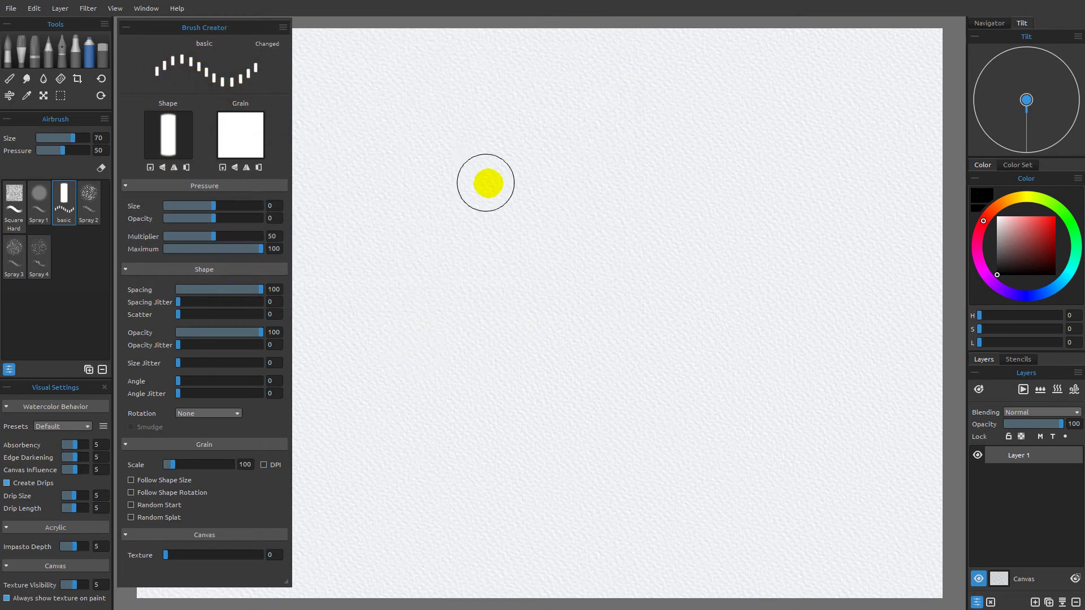
pyautogui.moveTo(382, 101); pyautogui.dragTo(877, 101)
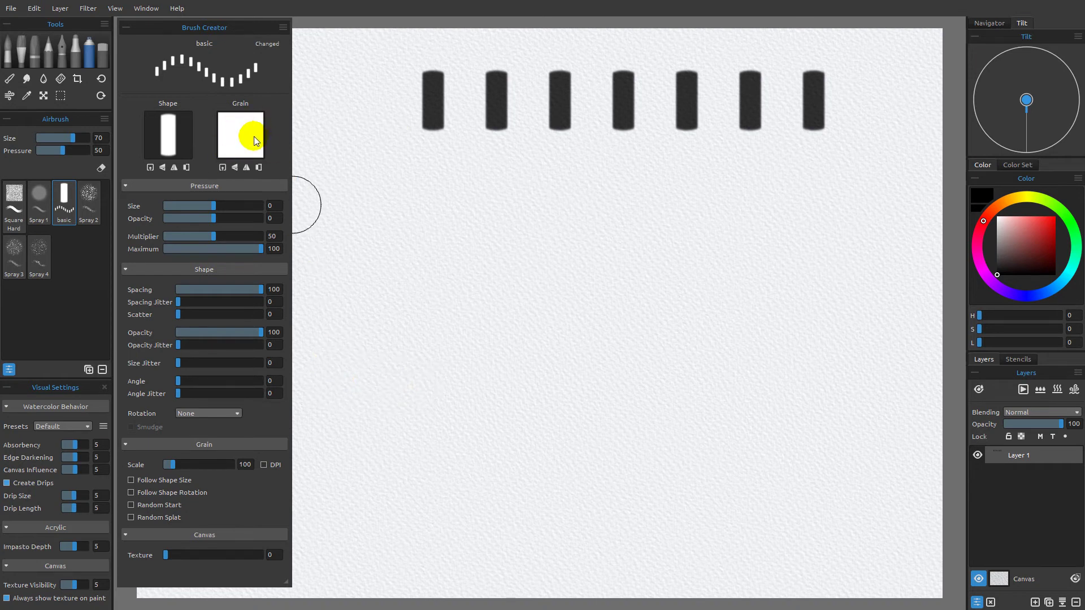
# Load sponge 2.png as the brush's grain texture
pyautogui.click(223, 167)
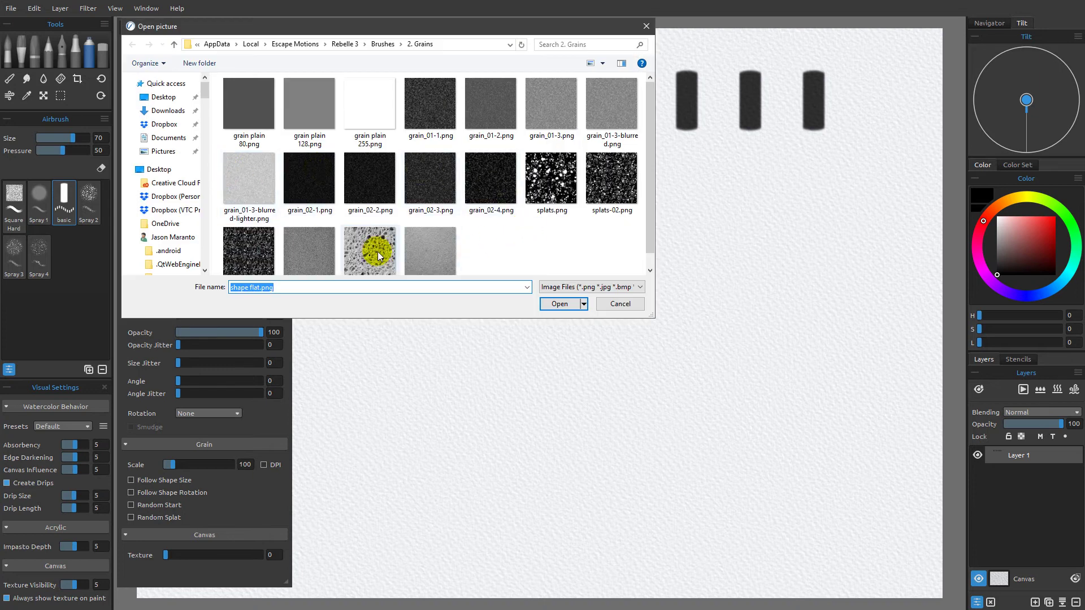
pyautogui.moveTo(651, 189); pyautogui.dragTo(650, 235)
pyautogui.click(368, 242)
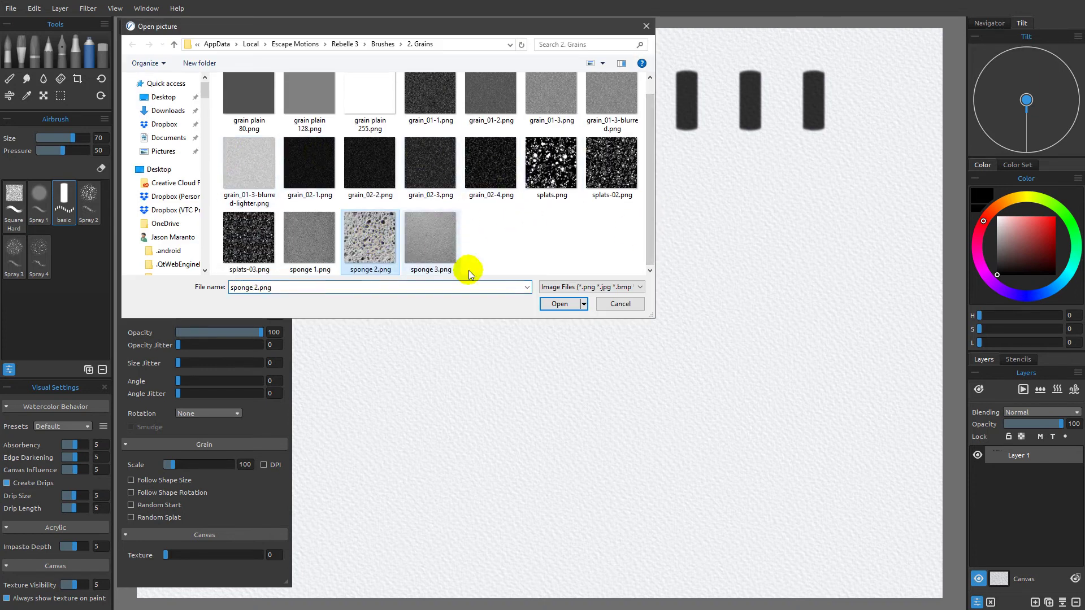
pyautogui.click(557, 305)
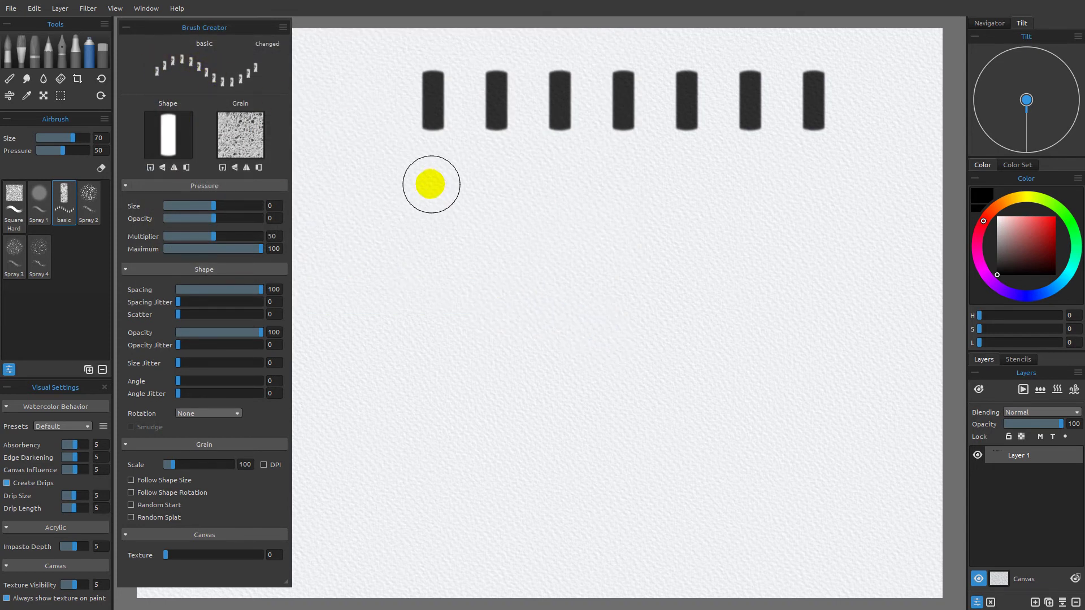
# Paint a straight second row of six sponge-textured dabs beneath the first row
pyautogui.moveTo(428, 182); pyautogui.dragTo(842, 181)
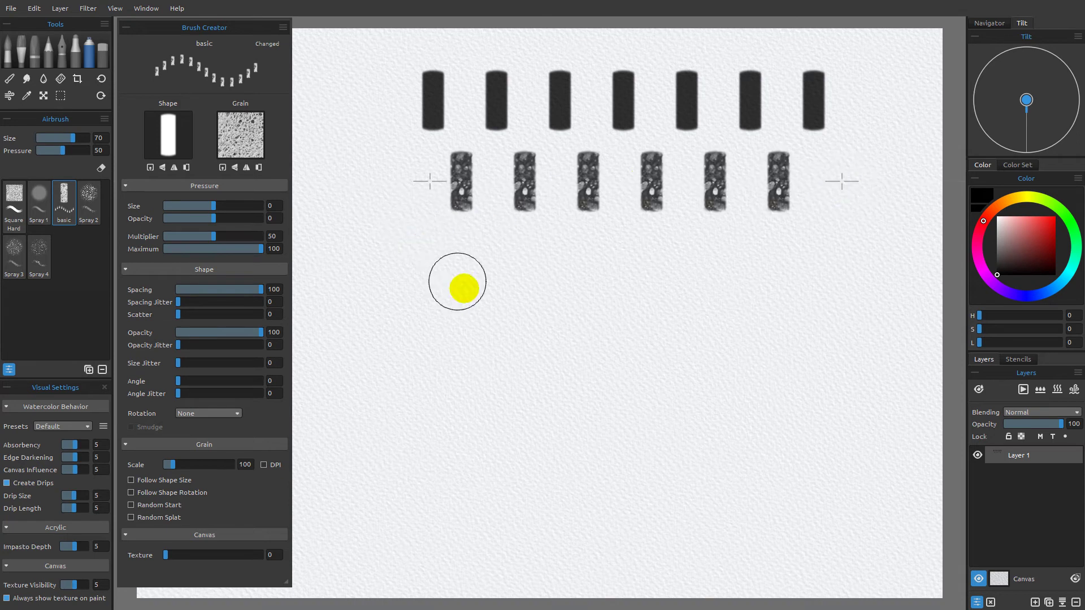
pyautogui.click(456, 181)
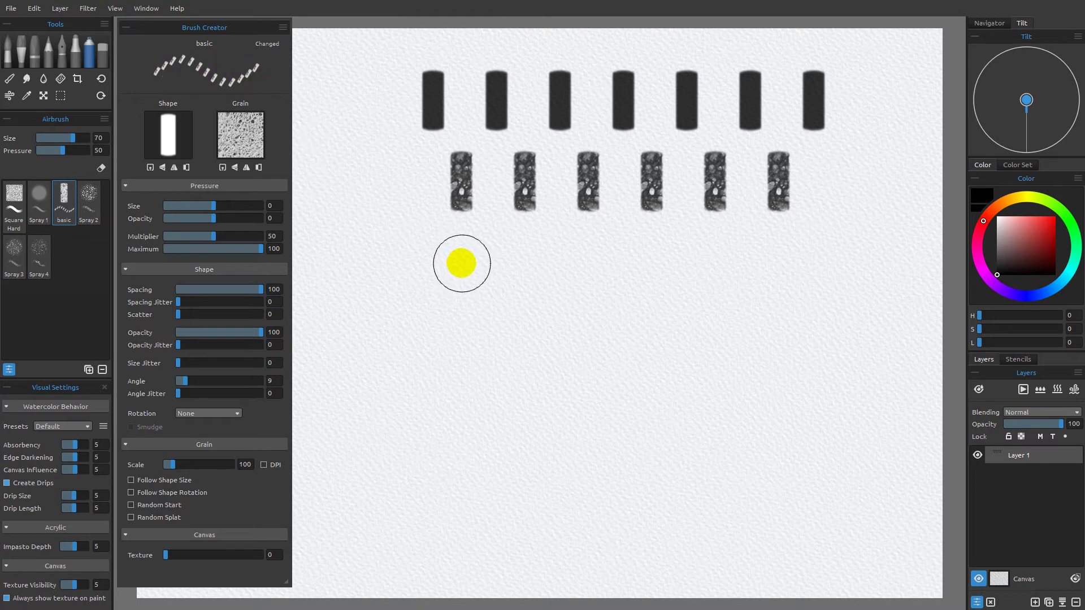
# Paint the third and fourth rows of tilted sponge dabs with grain following shape rotation
pyautogui.moveTo(433, 259); pyautogui.dragTo(848, 260)
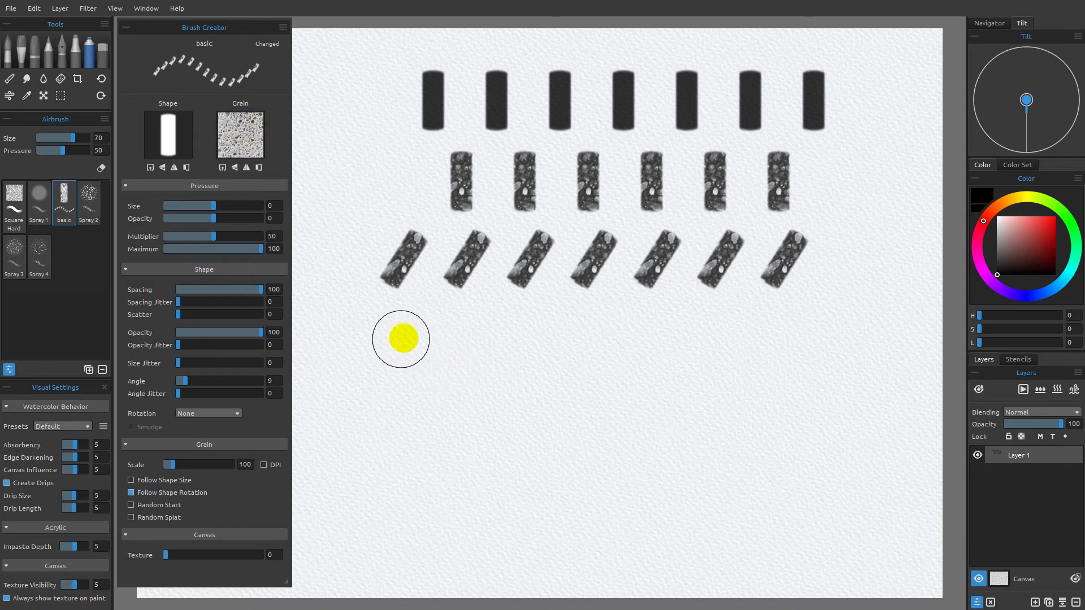
pyautogui.moveTo(823, 325); pyautogui.dragTo(380, 327)
pyautogui.moveTo(481, 333); pyautogui.dragTo(865, 339)
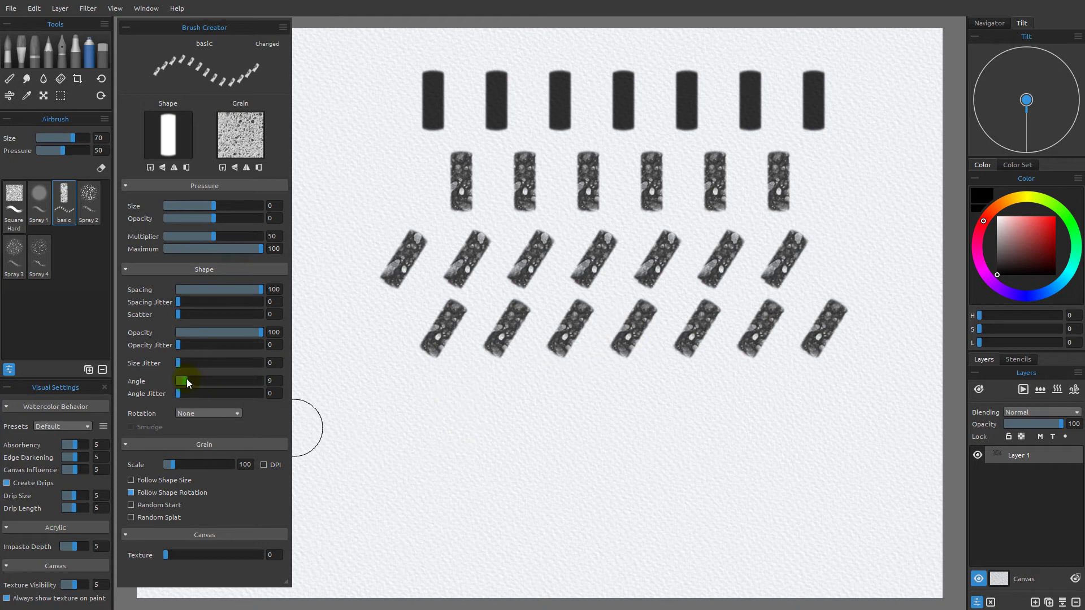
# Raise the brush angle to 15 and paint a fifth straight row of more-slanted dabs
pyautogui.moveTo(187, 381); pyautogui.dragTo(192, 382)
pyautogui.press('shift')
pyautogui.moveTo(855, 395); pyautogui.dragTo(387, 412)
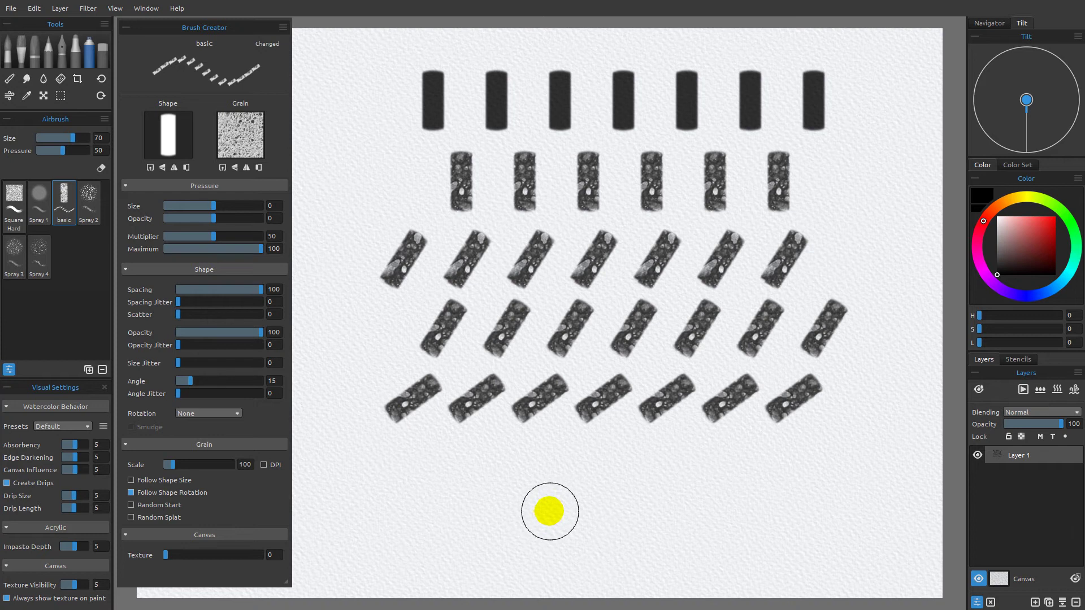
# Wipe the layer and paint two fresh straight rows of six dabs near the top at angle jitter 15
pyautogui.click(992, 603)
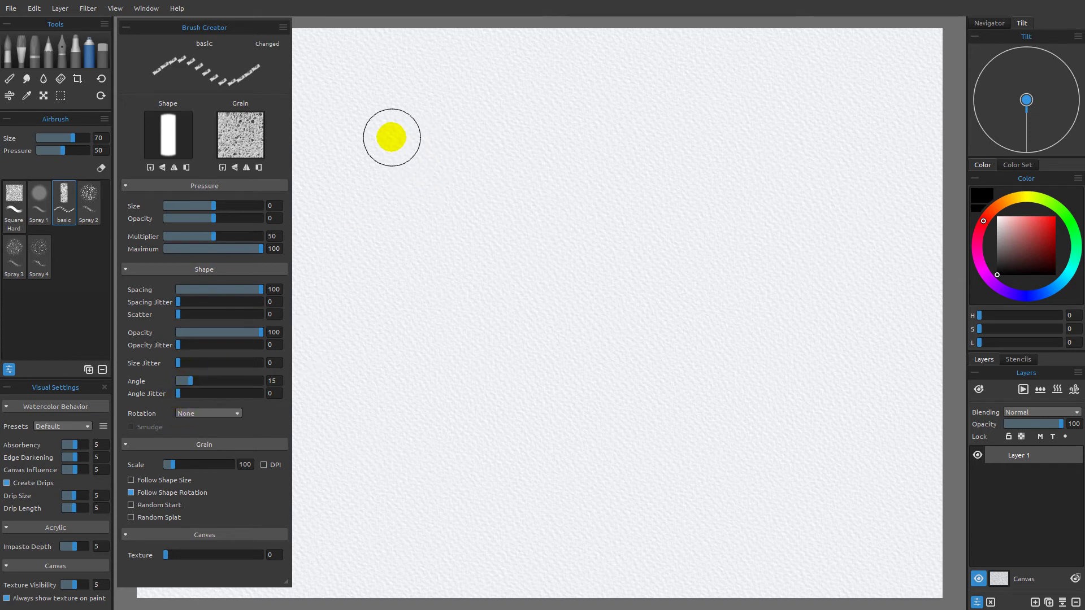
pyautogui.moveTo(425, 137); pyautogui.dragTo(867, 137)
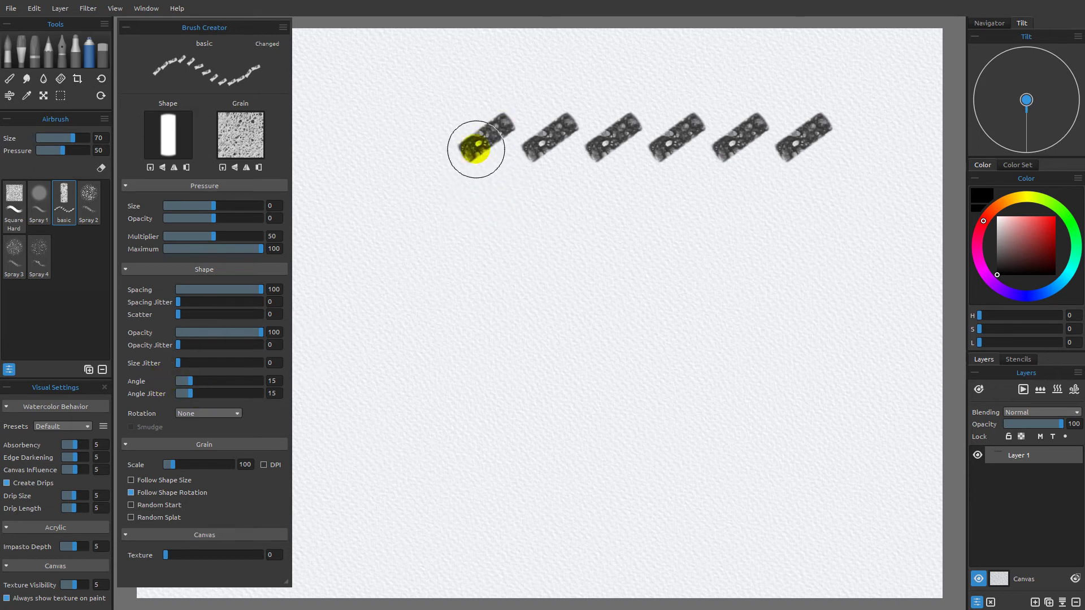
pyautogui.click(466, 212)
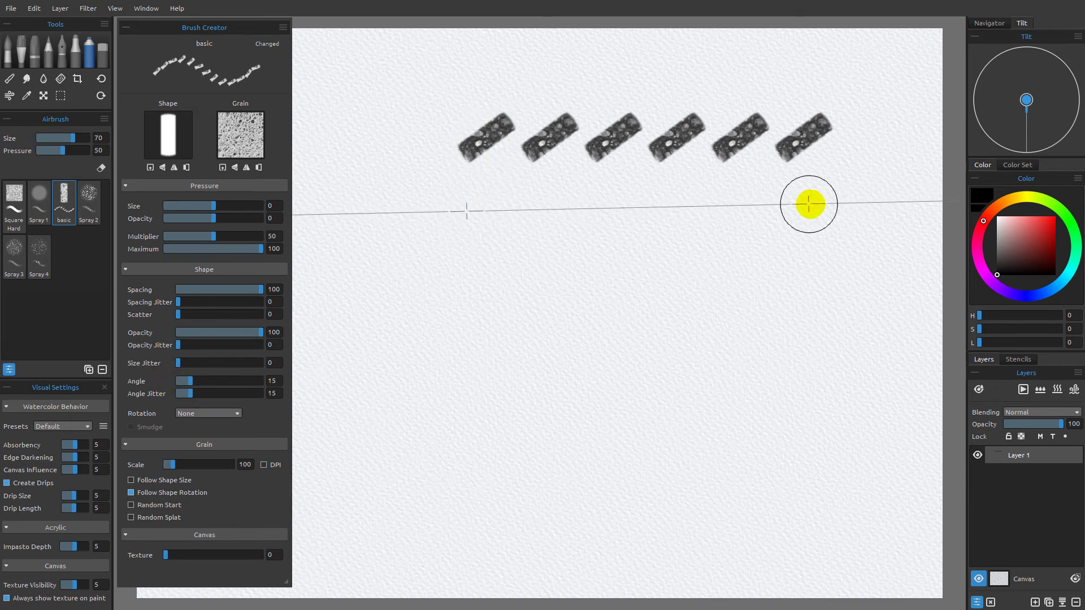
pyautogui.click(835, 211)
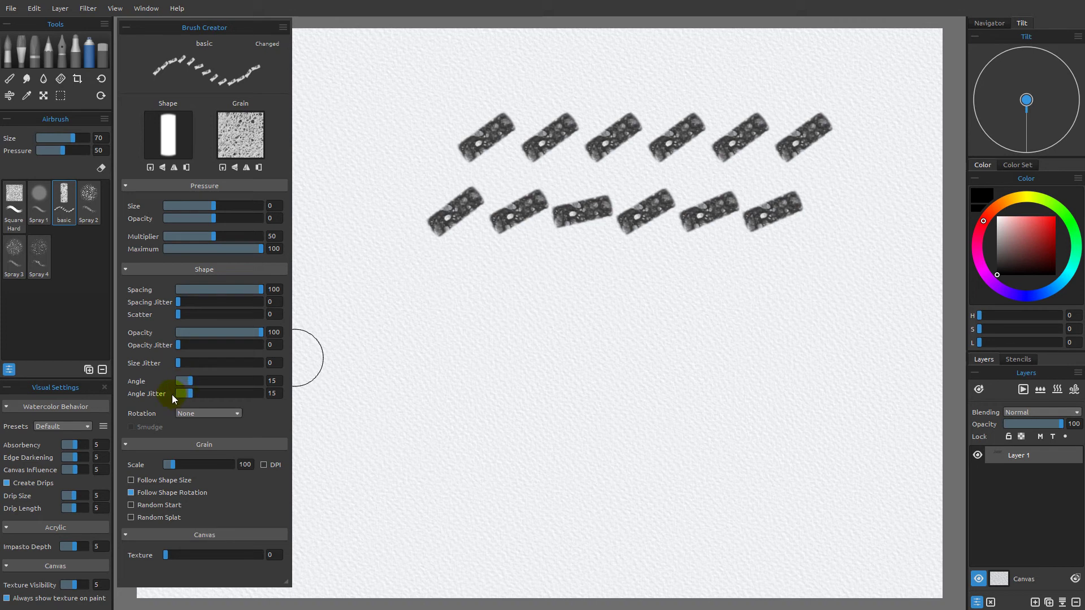
# Paint a randomly rotated row at angle jitter 67, then a jumbled cluster at angle 0, jitter 100
pyautogui.moveTo(192, 393); pyautogui.dragTo(234, 395)
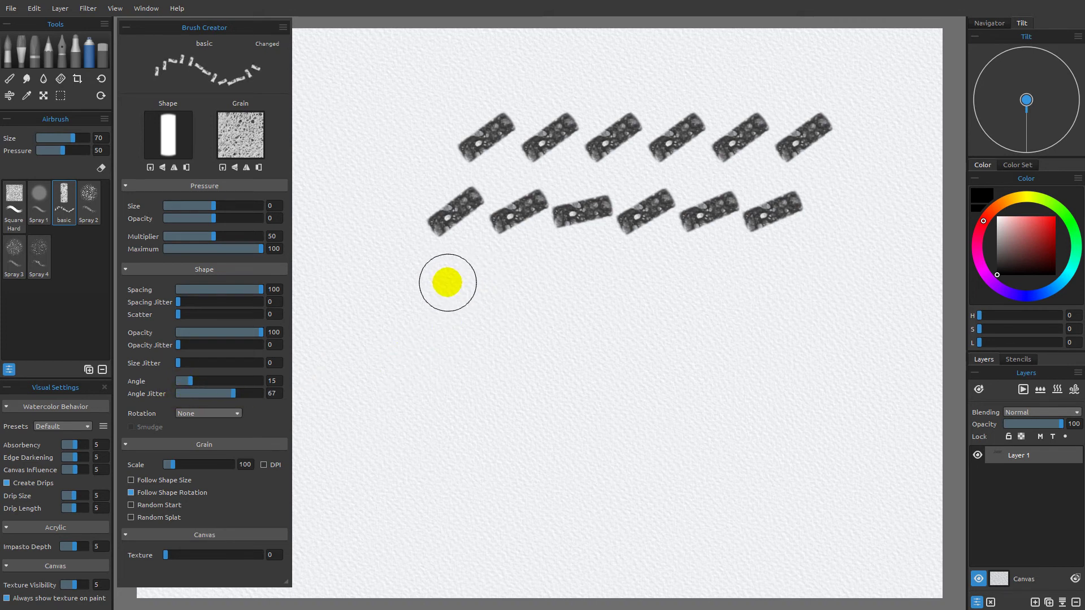
pyautogui.moveTo(840, 280); pyautogui.dragTo(420, 294)
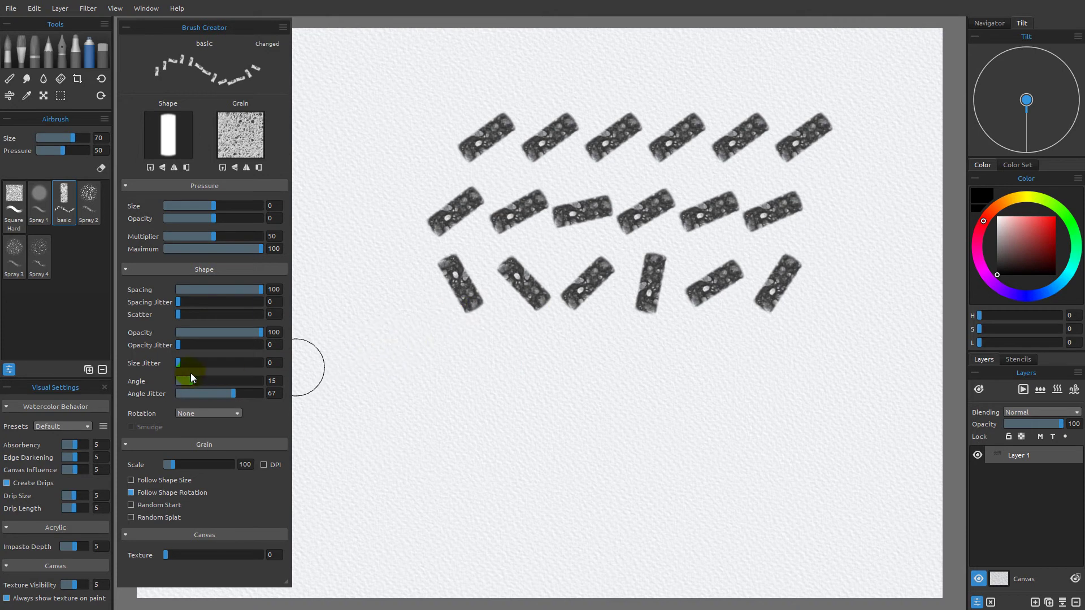
pyautogui.moveTo(189, 380); pyautogui.dragTo(168, 381)
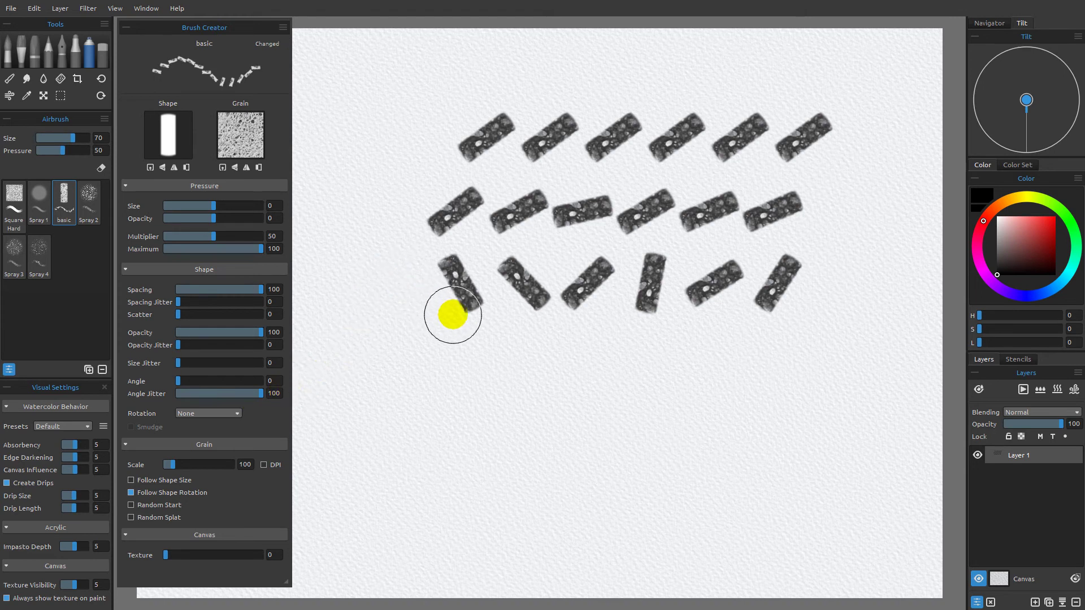
pyautogui.moveTo(448, 385)
pyautogui.mouseDown()
pyautogui.moveTo(475, 429)
pyautogui.moveTo(496, 407)
pyautogui.moveTo(426, 449)
pyautogui.moveTo(458, 372)
pyautogui.moveTo(443, 450)
pyautogui.moveTo(489, 396)
pyautogui.mouseUp()
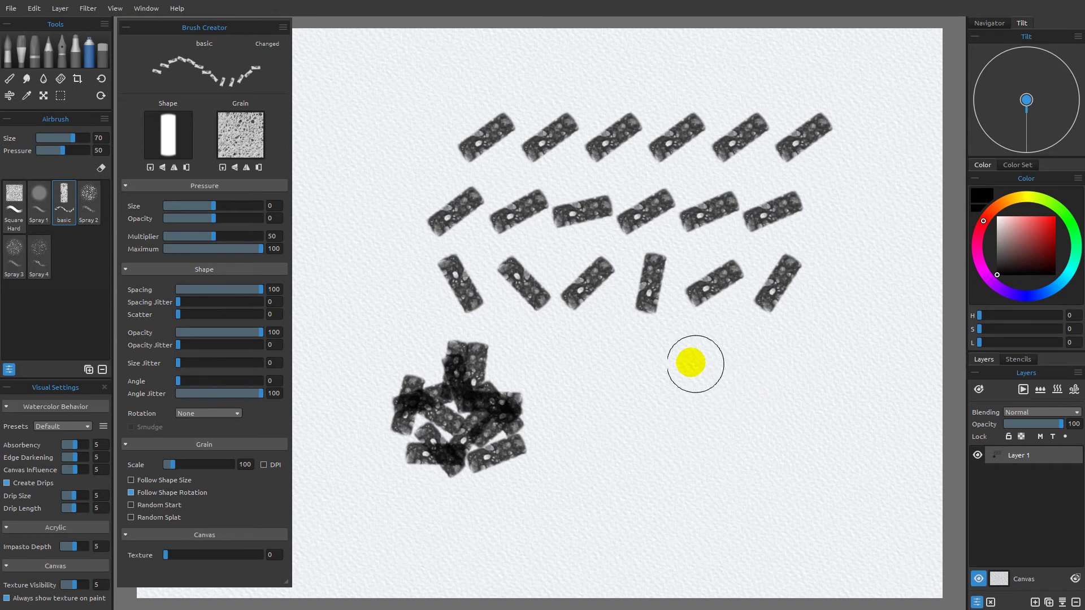
# Wipe the layer, load shape sponge 2.png as the brush shape, and paint a dense sponge cluster
pyautogui.click(991, 603)
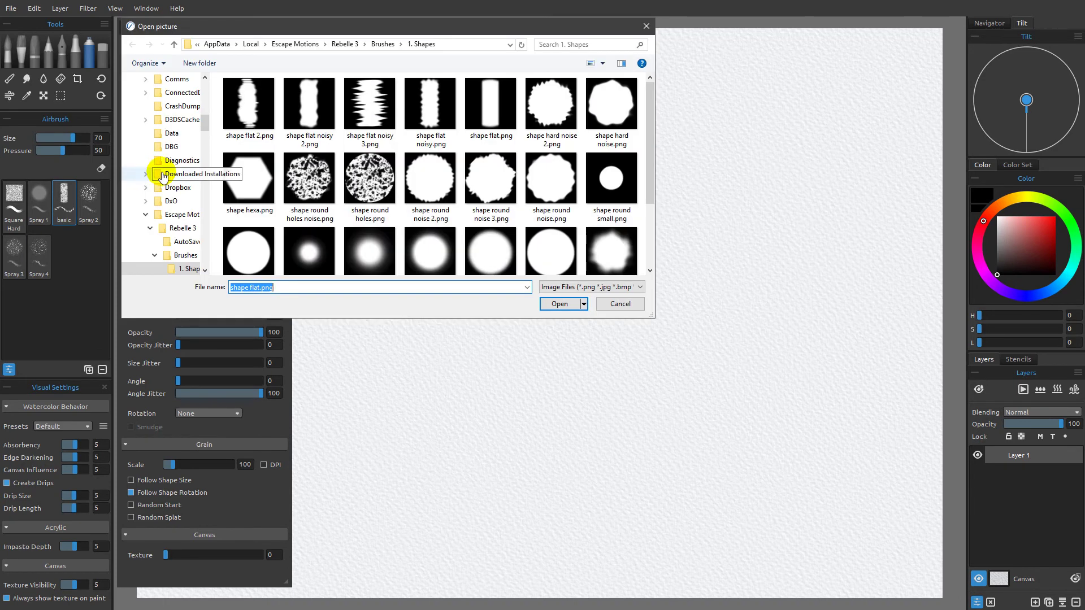
pyautogui.moveTo(651, 154); pyautogui.dragTo(658, 232)
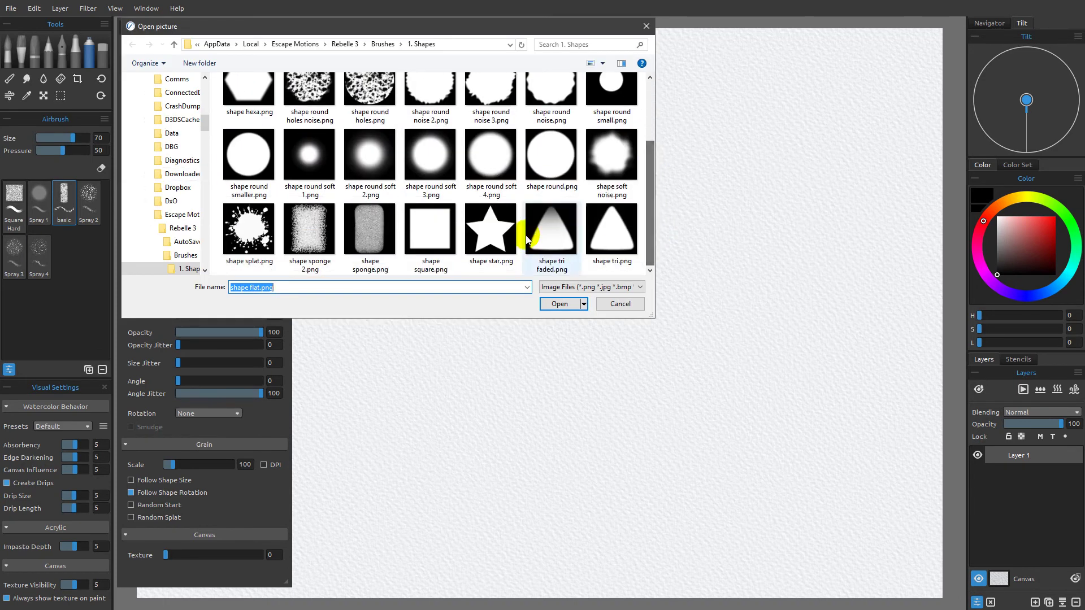
pyautogui.click(310, 232)
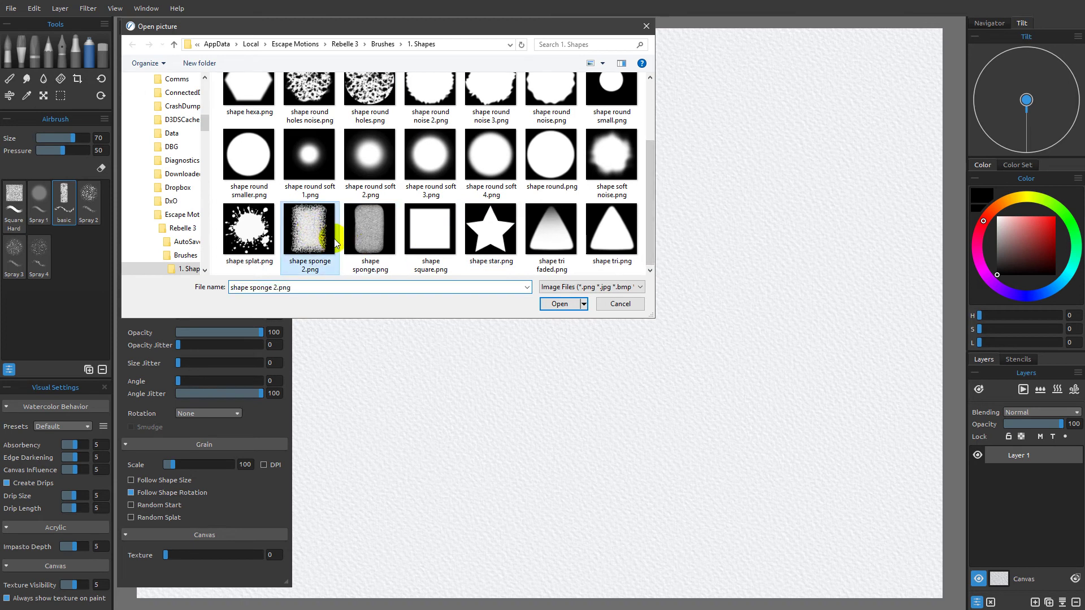
pyautogui.click(552, 306)
pyautogui.moveTo(463, 172)
pyautogui.mouseDown()
pyautogui.moveTo(485, 257)
pyautogui.moveTo(440, 233)
pyautogui.moveTo(498, 135)
pyautogui.mouseUp()
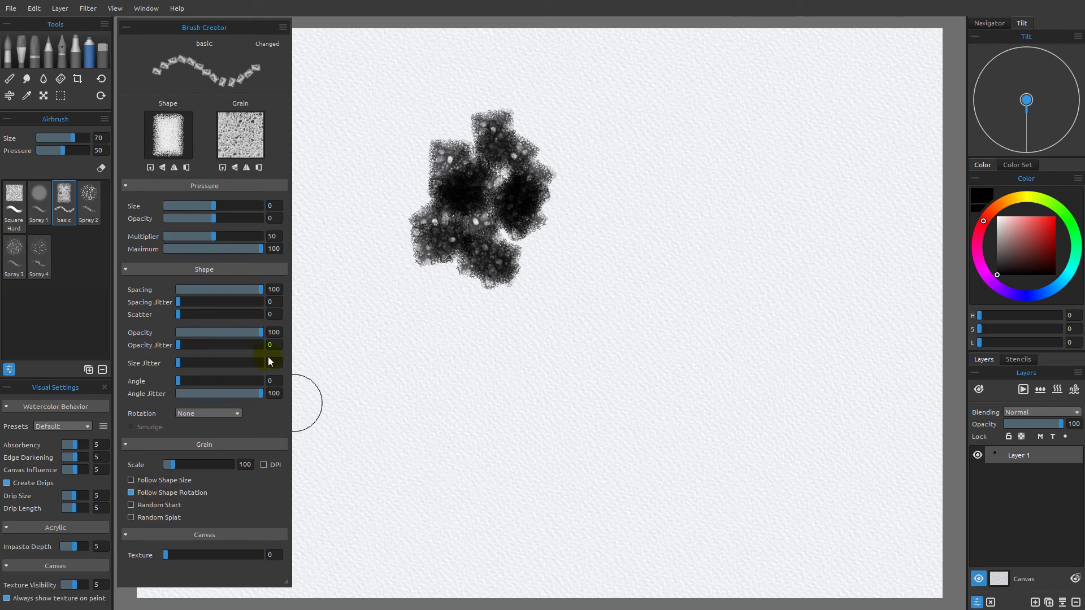
# Set size jitter to 40 and paint straight test rows of dabs
pyautogui.moveTo(182, 362); pyautogui.dragTo(209, 363)
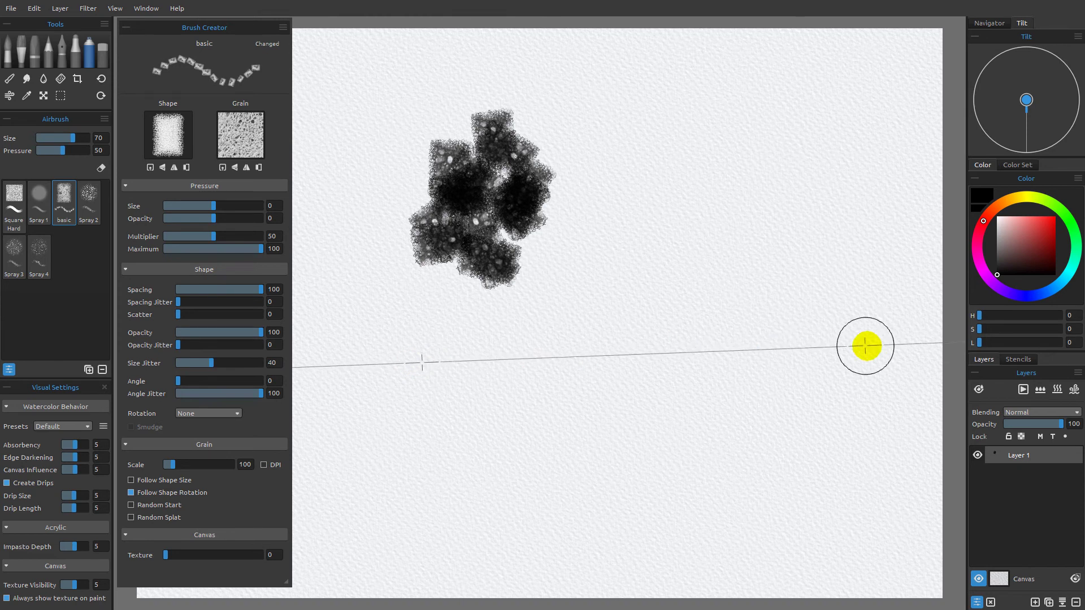
pyautogui.keyDown('shift'); pyautogui.click(880, 362); pyautogui.keyUp('shift')
pyautogui.moveTo(746, 372)
pyautogui.mouseDown()
pyautogui.moveTo(444, 376)
pyautogui.moveTo(399, 393)
pyautogui.mouseUp()
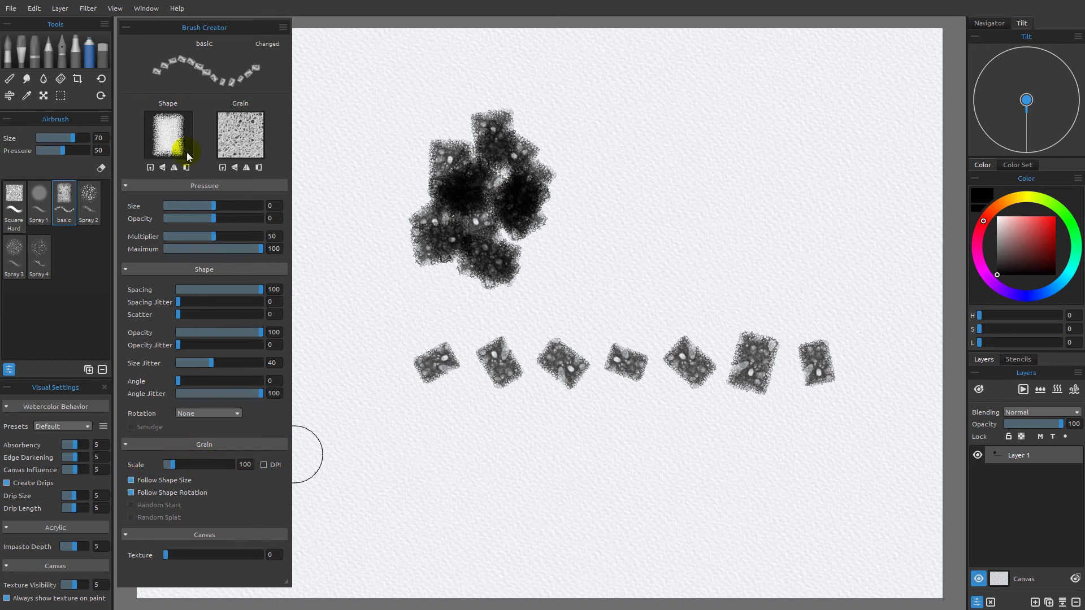
pyautogui.moveTo(432, 449)
pyautogui.mouseDown()
pyautogui.moveTo(425, 437)
pyautogui.moveTo(841, 441)
pyautogui.moveTo(414, 450)
pyautogui.moveTo(582, 482)
pyautogui.moveTo(541, 427)
pyautogui.moveTo(518, 444)
pyautogui.moveTo(642, 439)
pyautogui.moveTo(644, 449)
pyautogui.mouseUp()
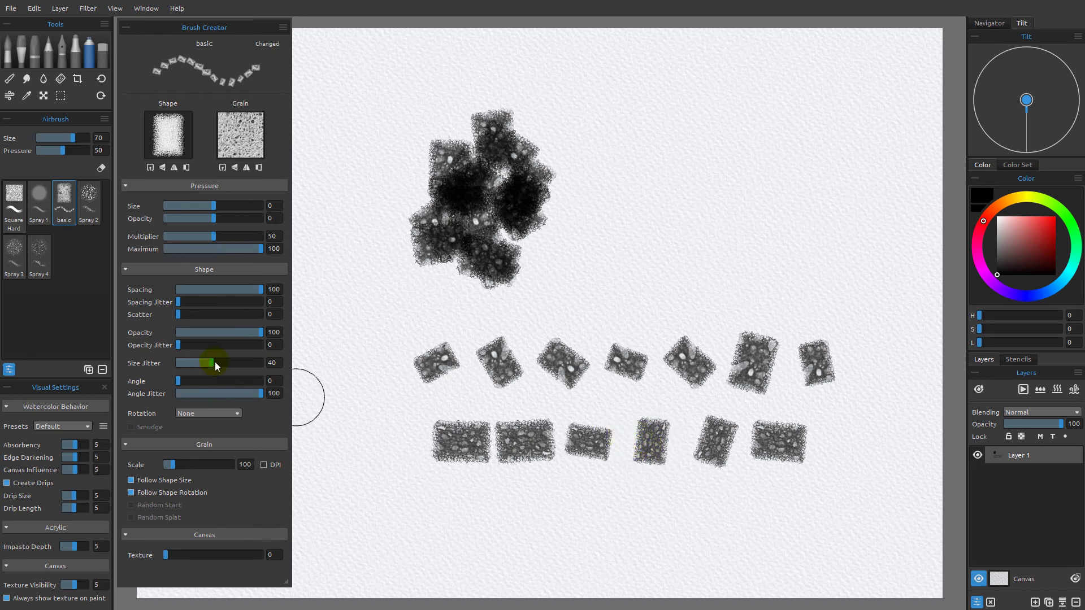
# Raise size jitter to 93, paint a second test row, and clear the layer
pyautogui.moveTo(247, 365); pyautogui.dragTo(255, 364)
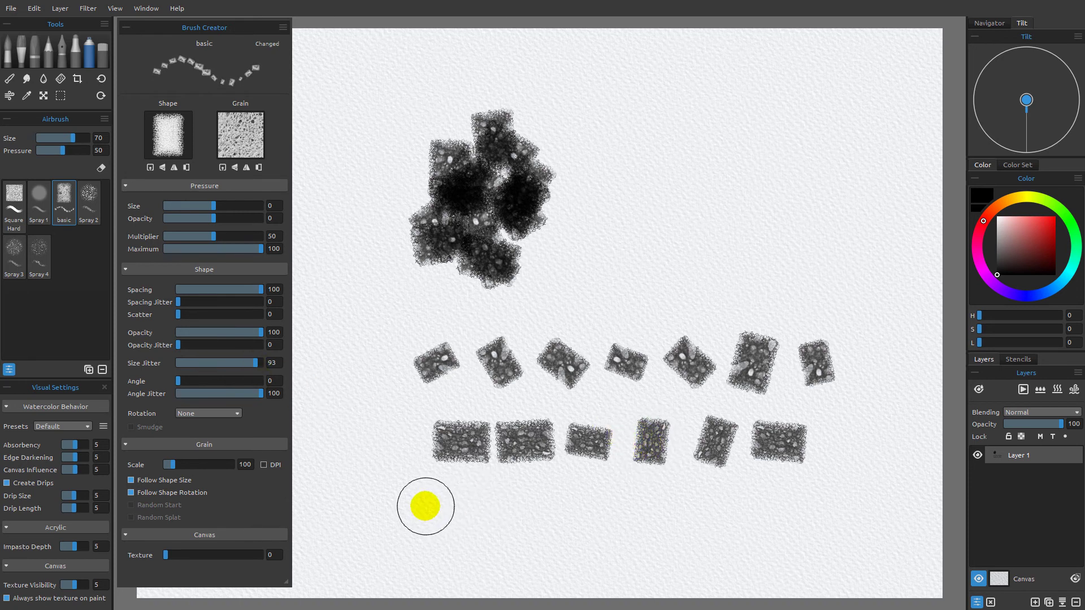
pyautogui.moveTo(417, 514)
pyautogui.mouseDown()
pyautogui.moveTo(770, 501)
pyautogui.moveTo(865, 511)
pyautogui.moveTo(428, 521)
pyautogui.mouseUp()
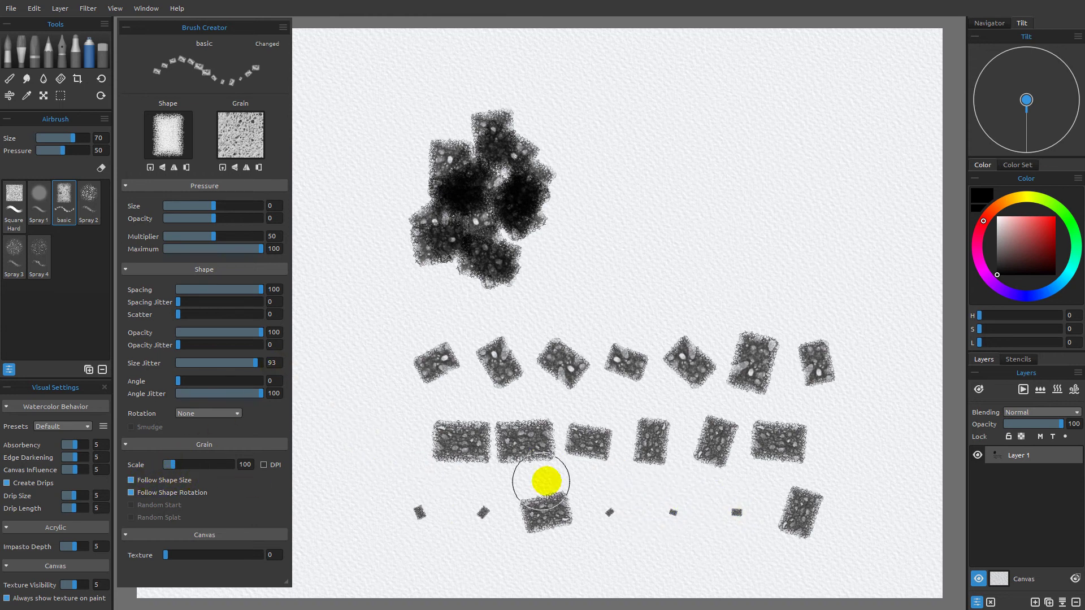
pyautogui.click(991, 602)
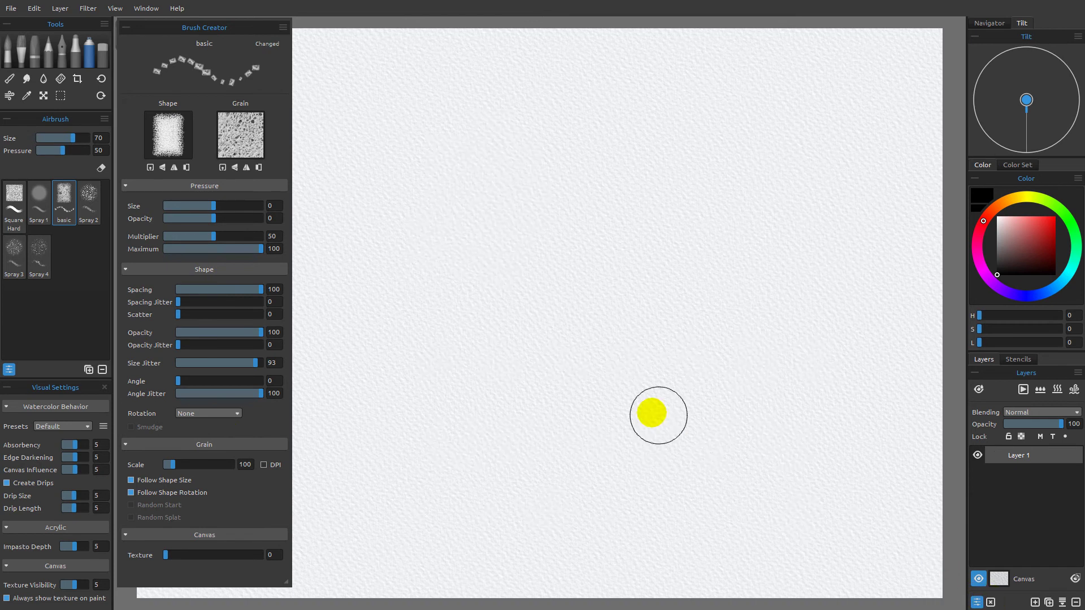
# Lower size jitter to 58, set scatter to 49, and paint a test cluster
pyautogui.moveTo(252, 364); pyautogui.dragTo(225, 363)
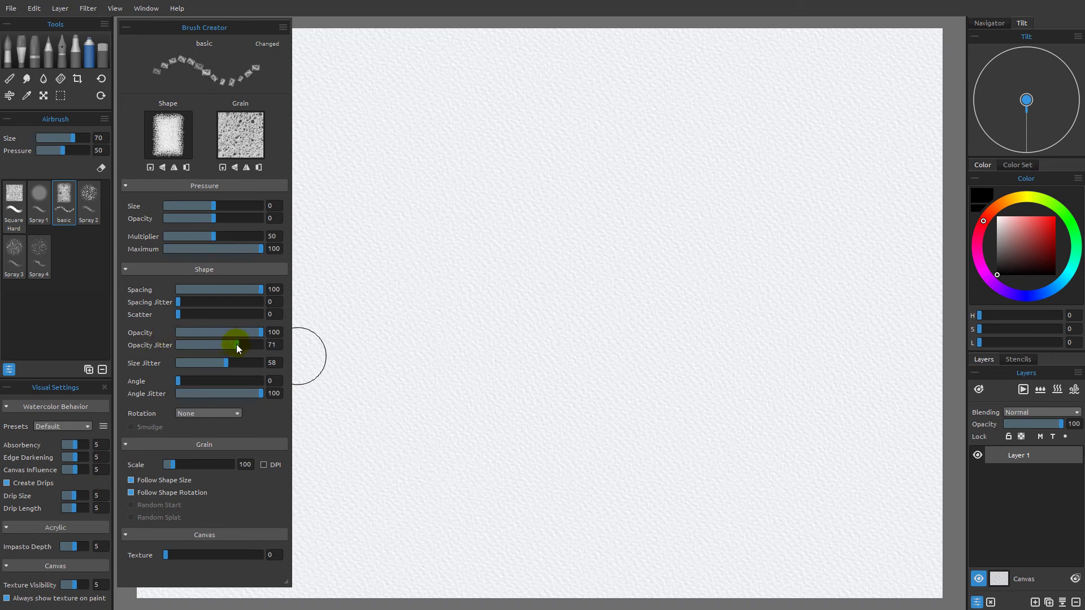
pyautogui.moveTo(180, 313)
pyautogui.mouseDown()
pyautogui.moveTo(219, 316)
pyautogui.moveTo(228, 288)
pyautogui.moveTo(208, 292)
pyautogui.mouseUp()
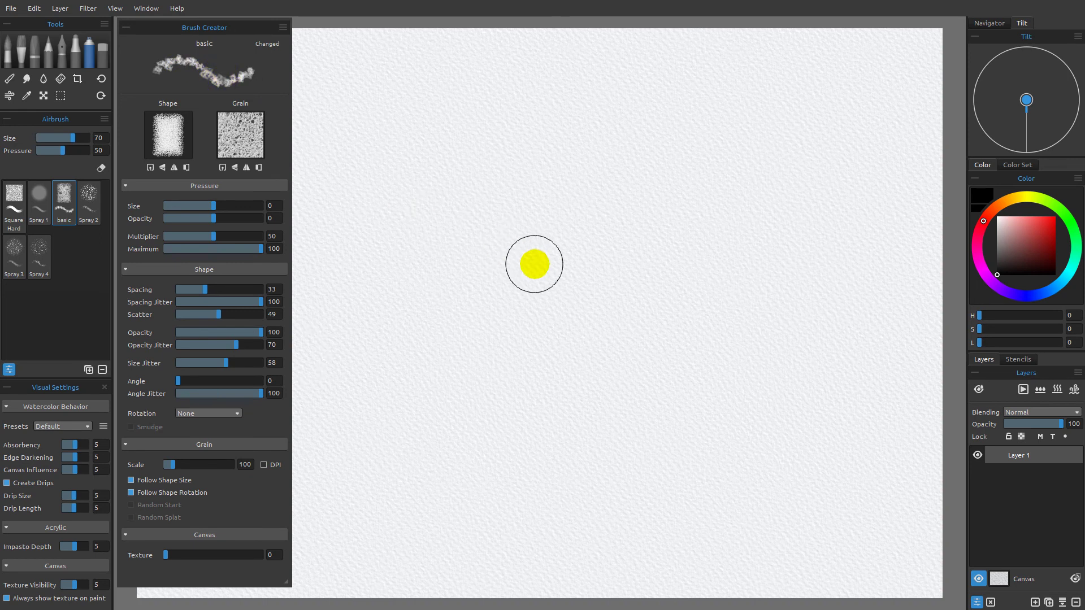
pyautogui.moveTo(511, 277)
pyautogui.mouseDown()
pyautogui.moveTo(493, 198)
pyautogui.moveTo(571, 150)
pyautogui.moveTo(552, 213)
pyautogui.moveTo(506, 249)
pyautogui.moveTo(599, 323)
pyautogui.moveTo(443, 315)
pyautogui.moveTo(467, 145)
pyautogui.moveTo(605, 305)
pyautogui.mouseUp()
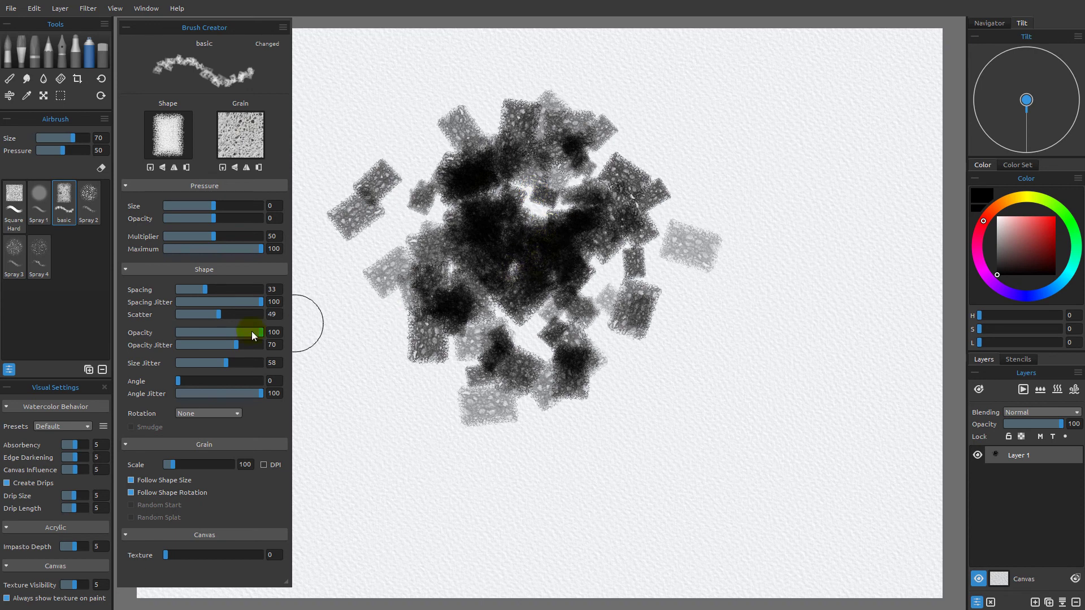
# Set size jitter 46, opacity jitter 99 and opacity 71, paint test clusters, then clear the layer
pyautogui.moveTo(224, 364); pyautogui.dragTo(260, 346)
pyautogui.moveTo(734, 400)
pyautogui.mouseDown()
pyautogui.moveTo(777, 346)
pyautogui.moveTo(763, 367)
pyautogui.mouseUp()
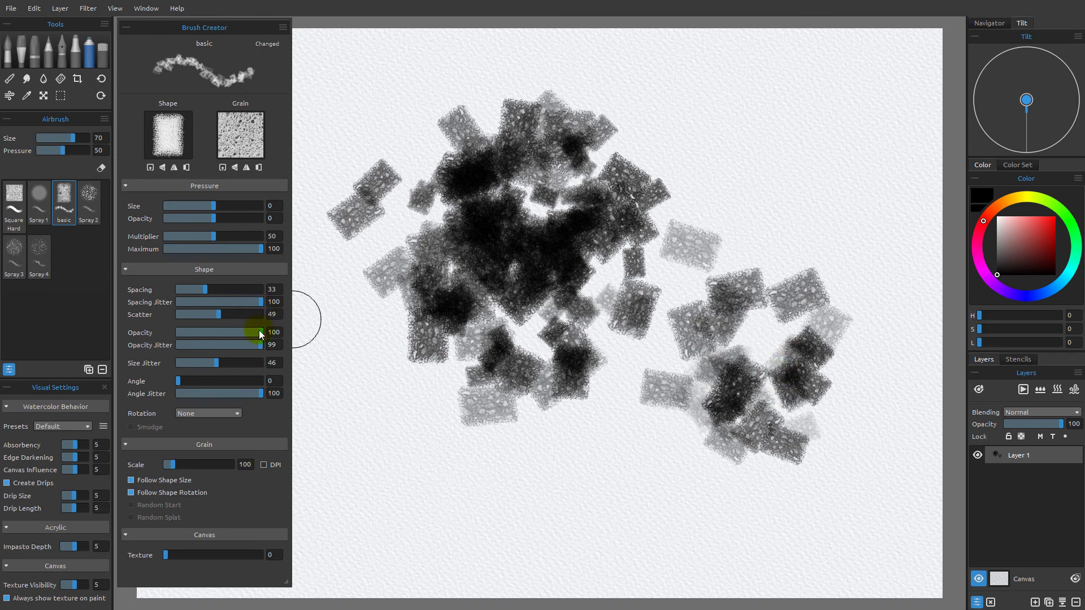
pyautogui.moveTo(259, 333); pyautogui.dragTo(236, 334)
pyautogui.moveTo(552, 461)
pyautogui.mouseDown()
pyautogui.moveTo(599, 496)
pyautogui.moveTo(590, 460)
pyautogui.moveTo(574, 507)
pyautogui.moveTo(672, 486)
pyautogui.mouseUp()
pyautogui.moveTo(552, 481); pyautogui.dragTo(581, 519)
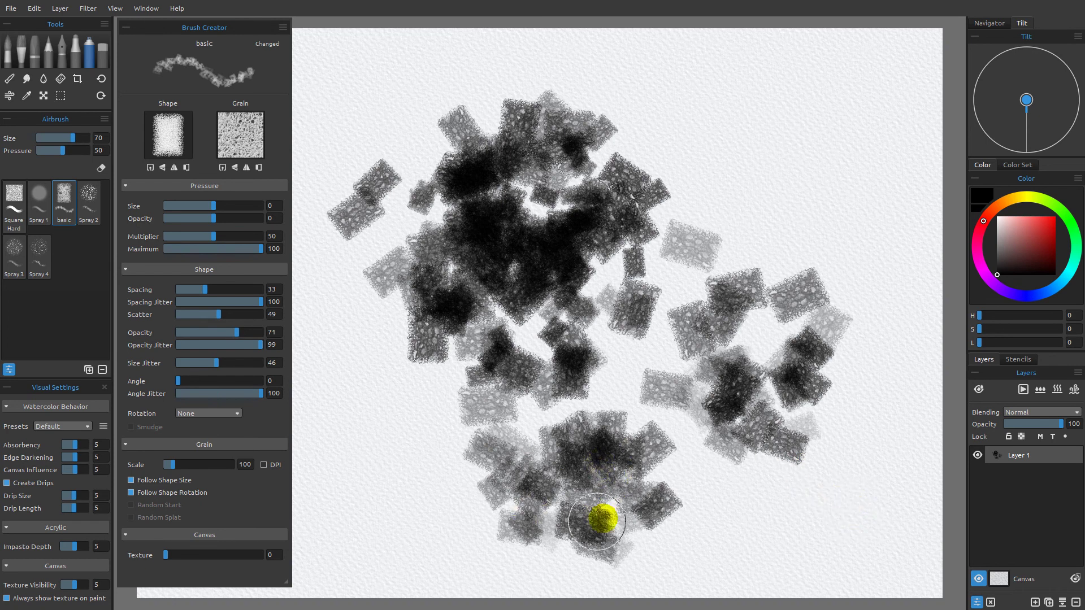
pyautogui.click(990, 601)
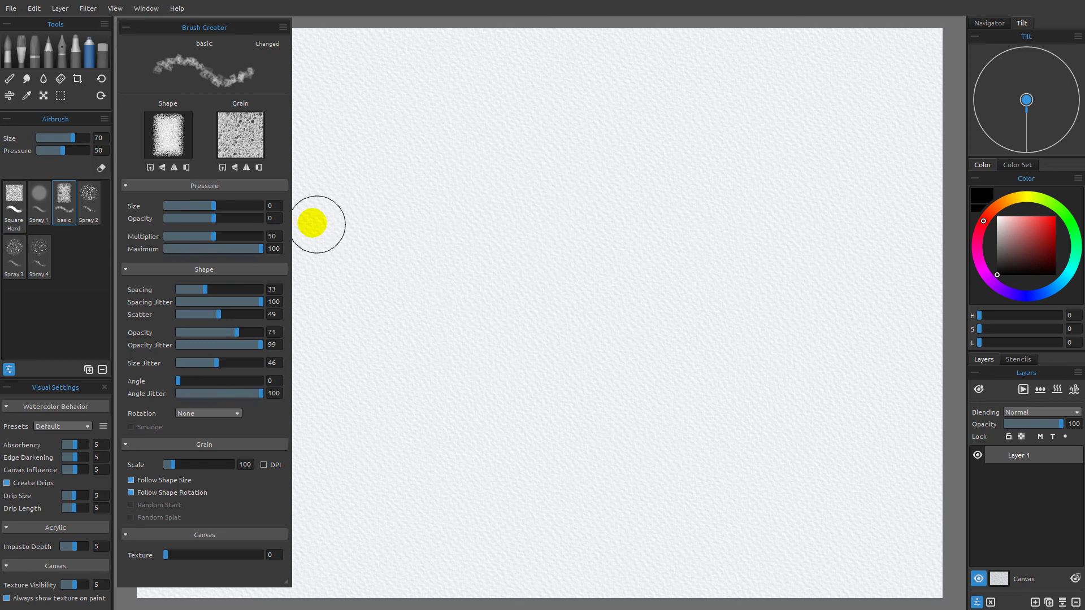
# Load splats-03.png as the brush grain and test it with a stroke on paper
pyautogui.click(223, 167)
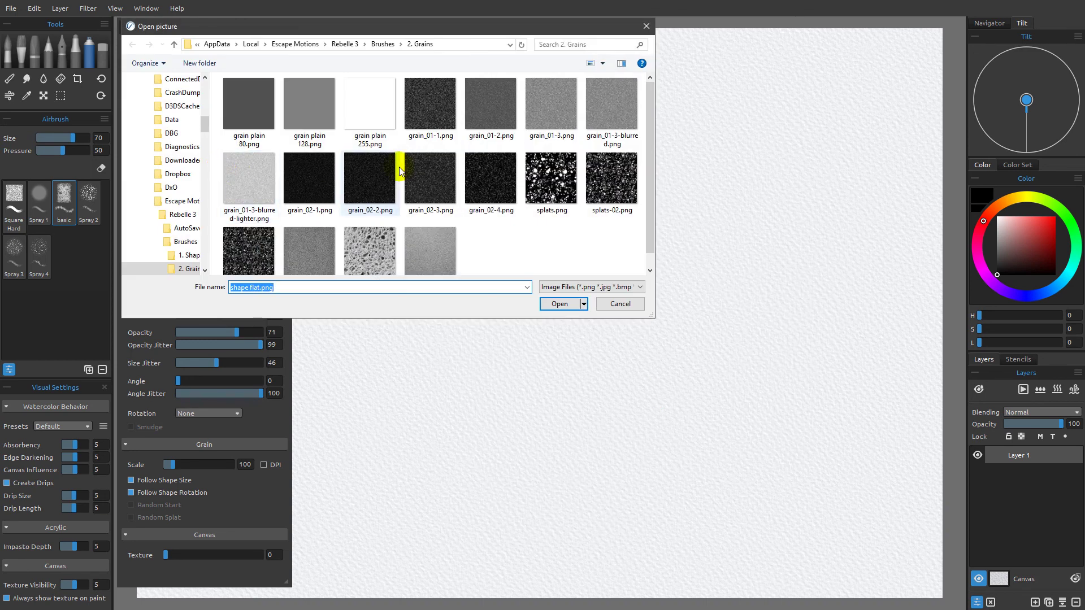
pyautogui.scroll(-1, 649, 202)
pyautogui.click(232, 243)
pyautogui.click(556, 304)
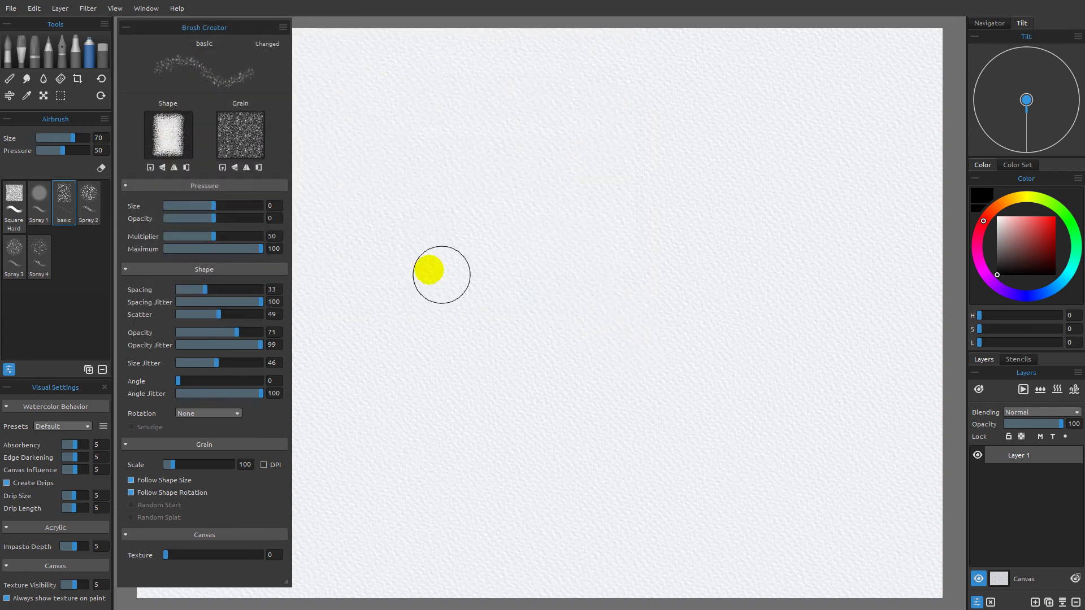
pyautogui.moveTo(416, 266)
pyautogui.mouseDown()
pyautogui.moveTo(531, 220)
pyautogui.moveTo(537, 193)
pyautogui.moveTo(437, 191)
pyautogui.moveTo(502, 154)
pyautogui.moveTo(481, 108)
pyautogui.moveTo(428, 182)
pyautogui.moveTo(475, 239)
pyautogui.moveTo(426, 277)
pyautogui.moveTo(423, 196)
pyautogui.moveTo(484, 122)
pyautogui.moveTo(399, 161)
pyautogui.moveTo(428, 169)
pyautogui.moveTo(417, 223)
pyautogui.moveTo(476, 250)
pyautogui.moveTo(381, 298)
pyautogui.mouseUp()
# Lower scatter to 17, set pressure opacity to 100, and paint test clusters
pyautogui.moveTo(218, 315); pyautogui.dragTo(192, 315)
pyautogui.moveTo(693, 237)
pyautogui.mouseDown()
pyautogui.moveTo(672, 249)
pyautogui.moveTo(722, 121)
pyautogui.moveTo(659, 247)
pyautogui.moveTo(688, 107)
pyautogui.moveTo(704, 250)
pyautogui.moveTo(645, 130)
pyautogui.moveTo(639, 361)
pyautogui.mouseUp()
pyautogui.click(218, 206)
pyautogui.moveTo(213, 219); pyautogui.dragTo(274, 218)
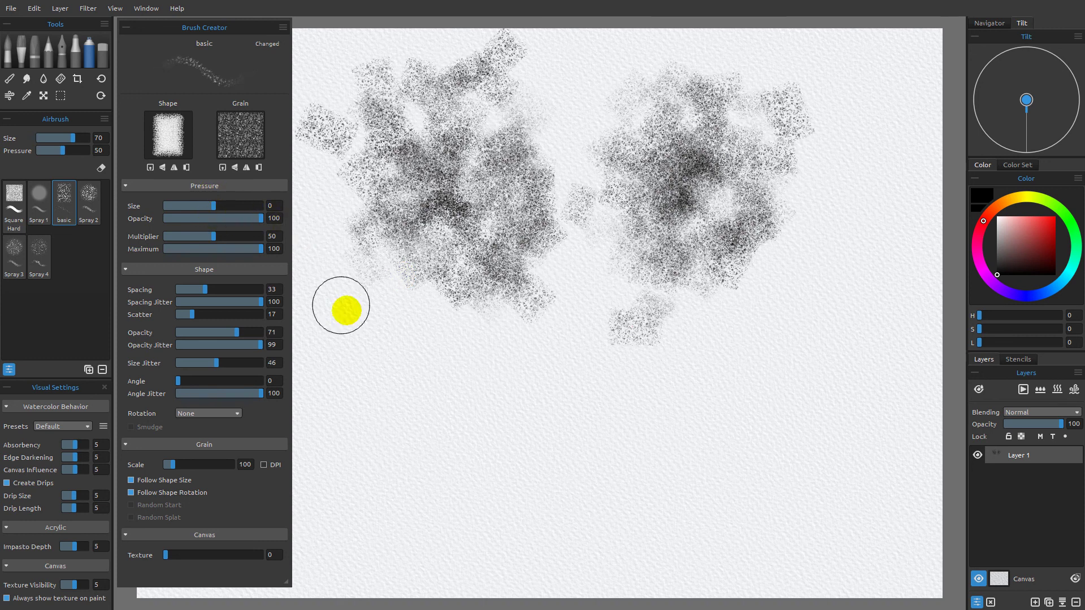
pyautogui.moveTo(734, 390)
pyautogui.mouseDown()
pyautogui.moveTo(694, 442)
pyautogui.moveTo(731, 419)
pyautogui.moveTo(675, 398)
pyautogui.moveTo(710, 425)
pyautogui.moveTo(642, 424)
pyautogui.moveTo(613, 447)
pyautogui.moveTo(636, 481)
pyautogui.moveTo(608, 480)
pyautogui.moveTo(609, 457)
pyautogui.moveTo(649, 408)
pyautogui.moveTo(590, 448)
pyautogui.moveTo(542, 442)
pyautogui.moveTo(557, 428)
pyautogui.moveTo(500, 475)
pyautogui.moveTo(562, 480)
pyautogui.mouseUp()
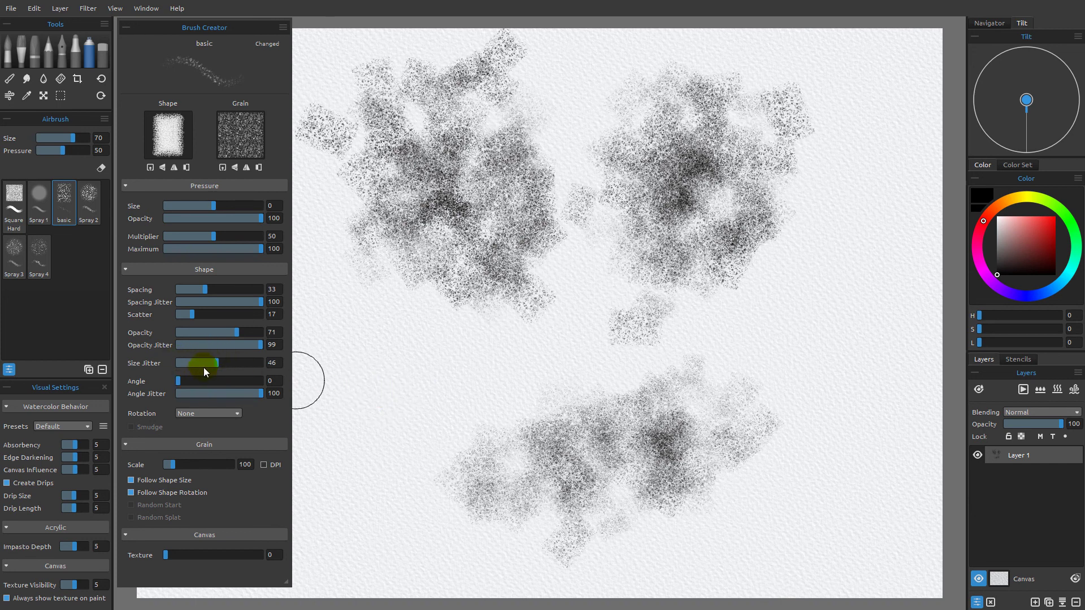
pyautogui.click(400, 342)
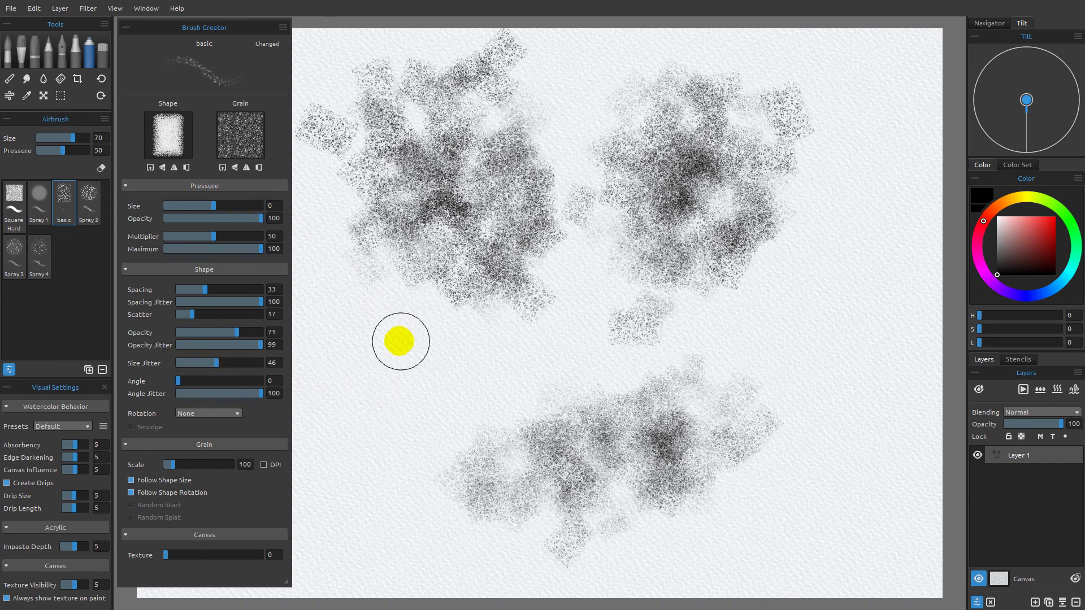
pyautogui.moveTo(387, 349)
pyautogui.mouseDown()
pyautogui.moveTo(308, 359)
pyautogui.moveTo(427, 288)
pyautogui.moveTo(412, 309)
pyautogui.moveTo(421, 316)
pyautogui.moveTo(556, 301)
pyautogui.moveTo(572, 320)
pyautogui.moveTo(577, 305)
pyautogui.moveTo(451, 282)
pyautogui.moveTo(477, 357)
pyautogui.moveTo(316, 456)
pyautogui.mouseUp()
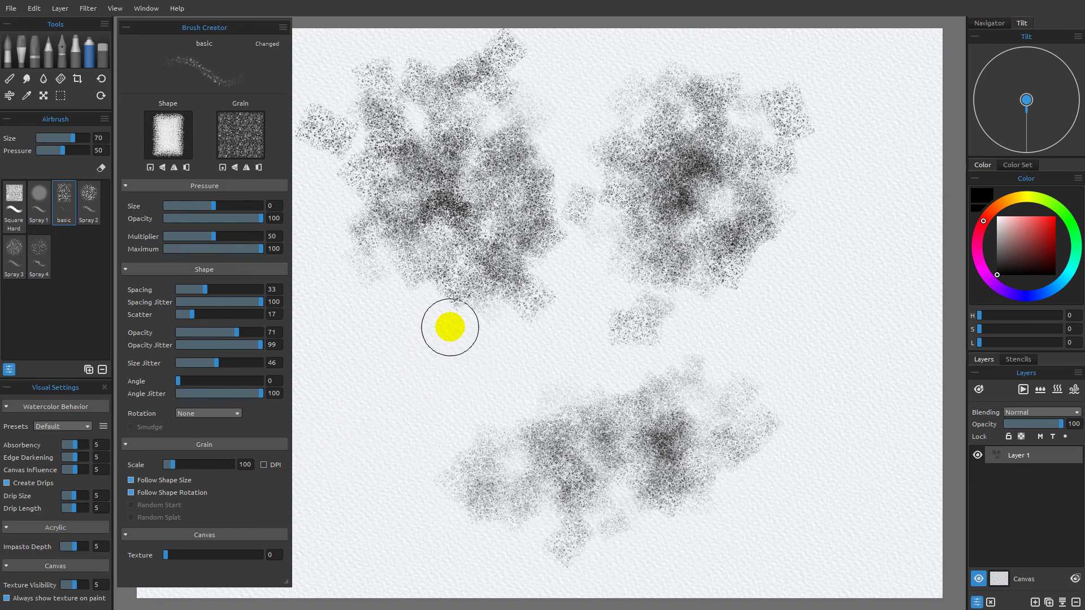
# Wipe the test strokes off the layer and reset the basic brush to its plain round default
pyautogui.click(991, 603)
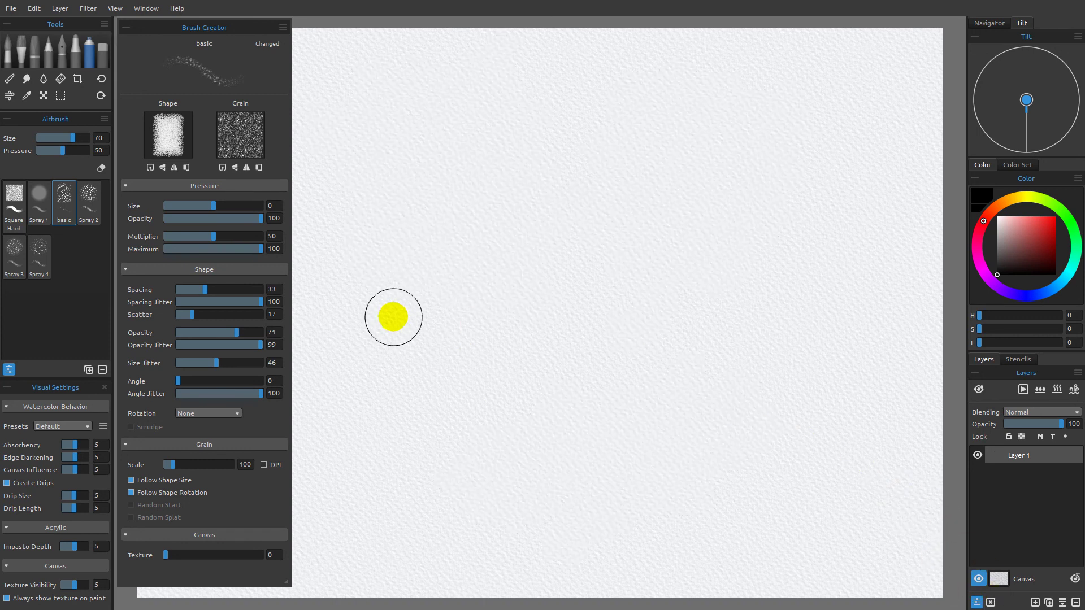
pyautogui.click(282, 27)
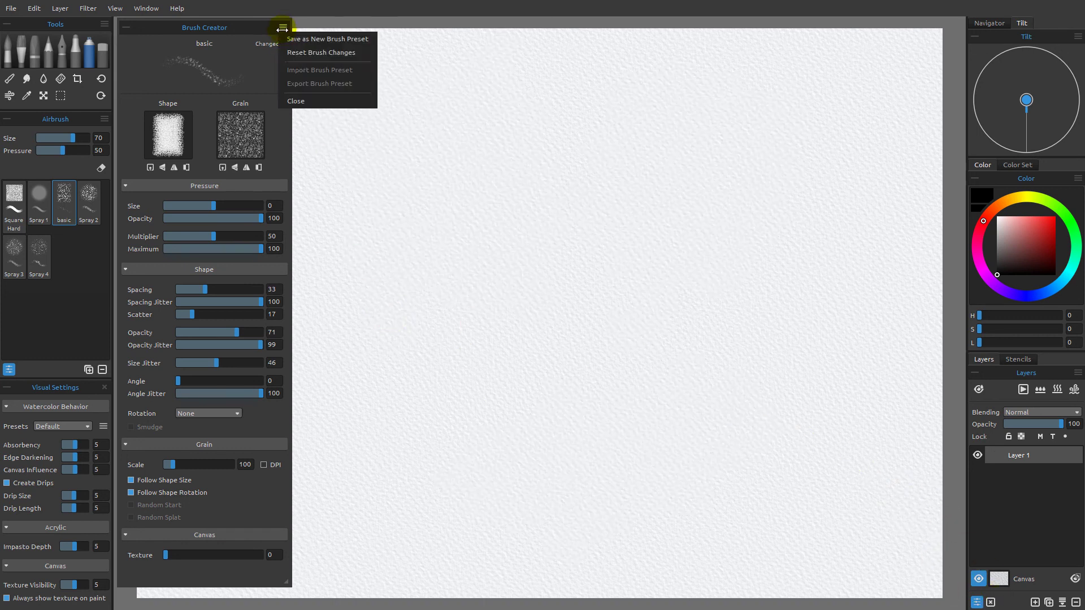
pyautogui.click(314, 52)
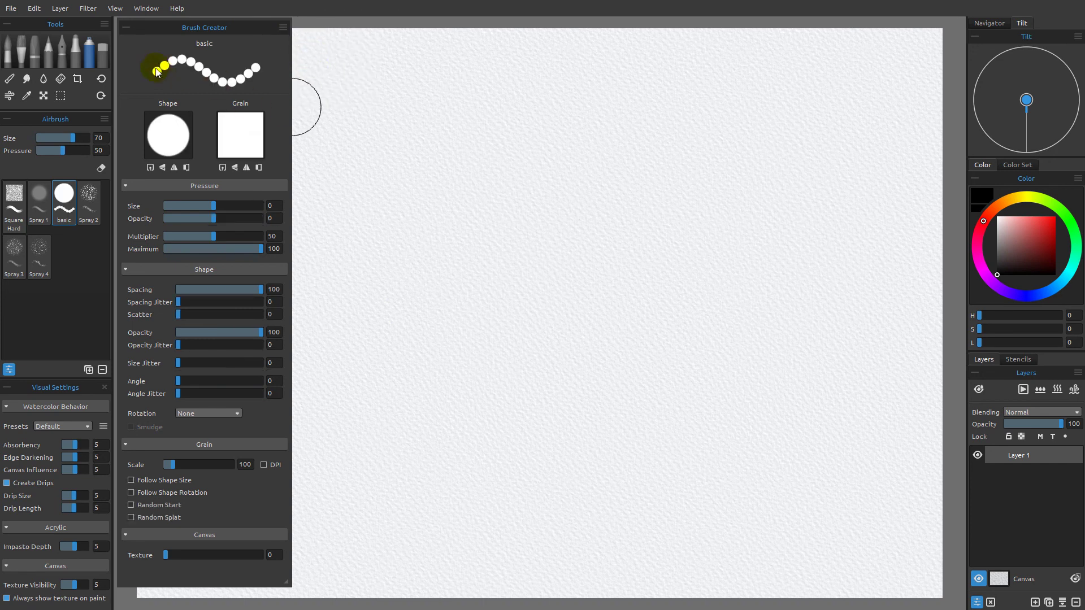